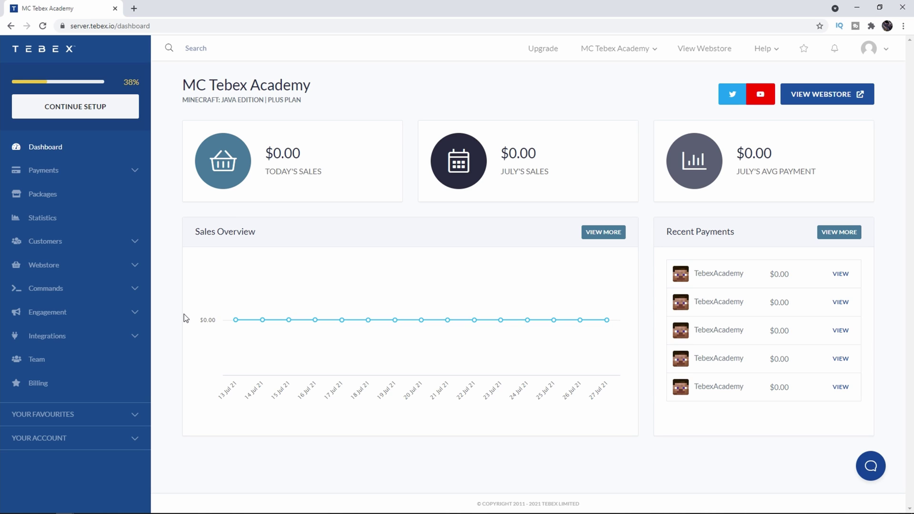
- Expand the Engagement section in the Tebex dashboard sidebar
{"action": "left_click", "coordinate": [69, 317]}
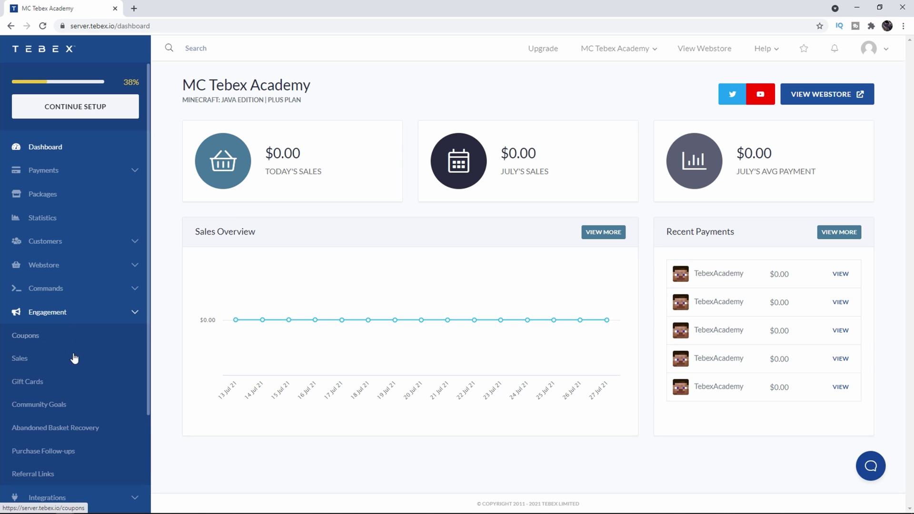
- Enable purchase follow-up emails, leaving Disable Expiring Of Old Coupons off
{"action": "left_click", "coordinate": [52, 454]}
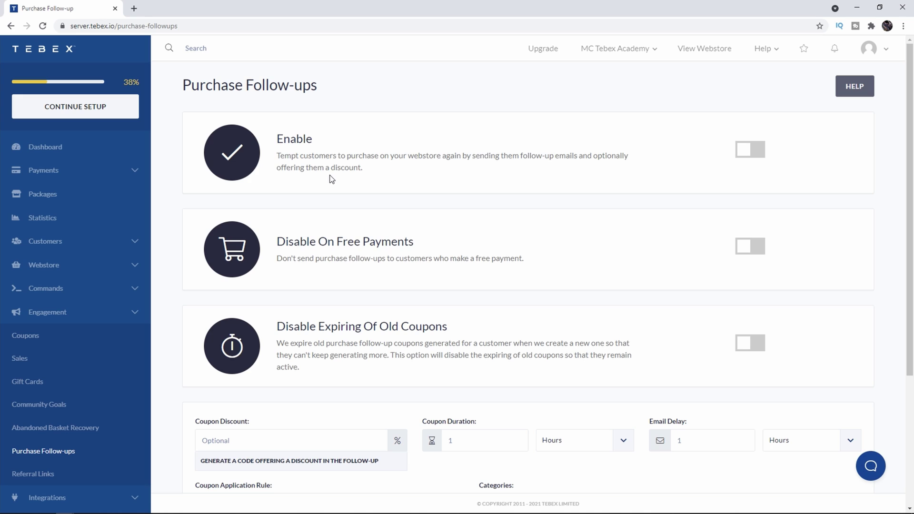
{"action": "left_click", "coordinate": [756, 156]}
{"action": "scroll", "coordinate": [483, 233], "scroll_direction": "down", "scroll_amount": 1}
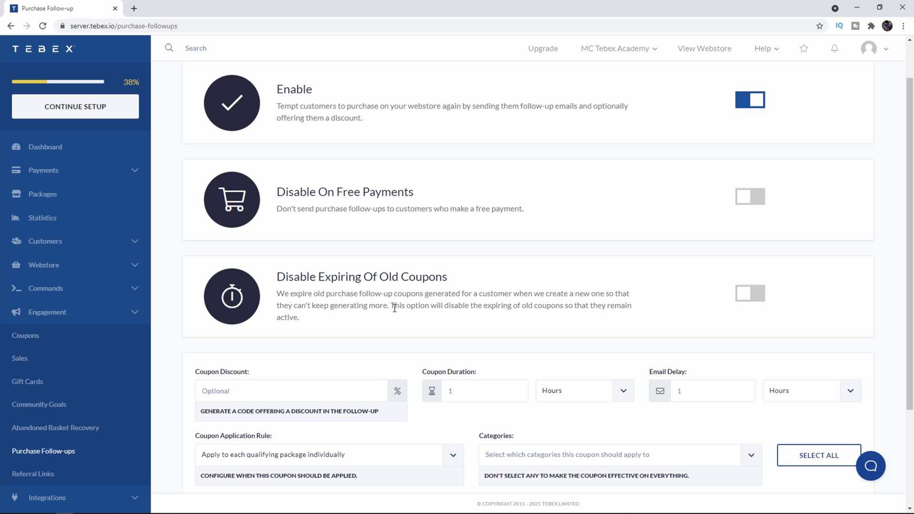
{"action": "left_click", "coordinate": [751, 293]}
{"action": "left_click", "coordinate": [759, 293]}
- Give the follow-up coupon a 10% discount and a 3-day duration
{"action": "scroll", "coordinate": [780, 332], "scroll_direction": "down", "scroll_amount": 3}
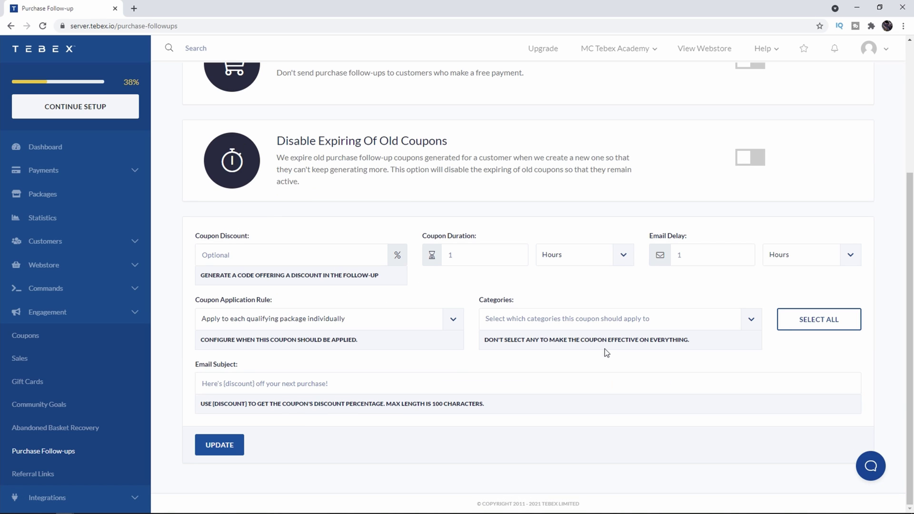
{"action": "left_click", "coordinate": [264, 260]}
{"action": "type", "text": "10"}
{"action": "left_click", "coordinate": [416, 320]}
{"action": "left_click", "coordinate": [452, 242]}
{"action": "left_click", "coordinate": [585, 255]}
{"action": "left_click", "coordinate": [590, 297]}
{"action": "left_click", "coordinate": [480, 258]}
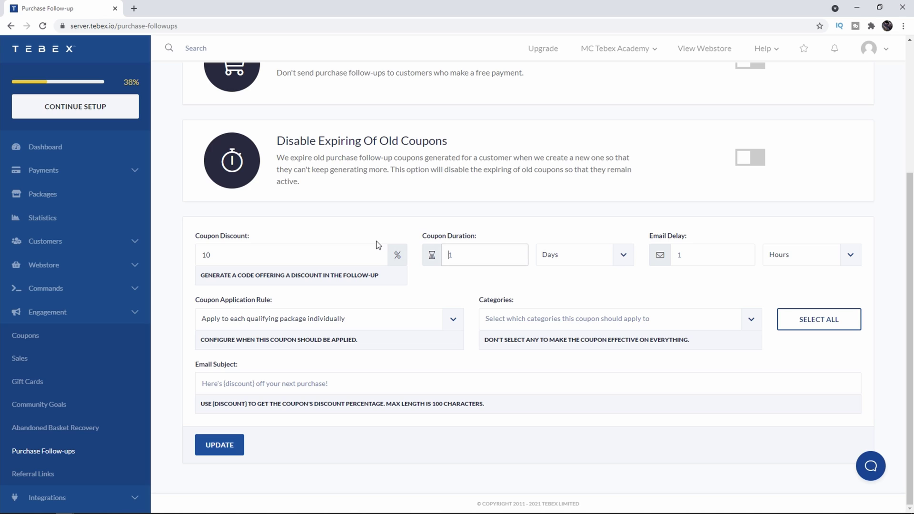
{"action": "key", "text": "Delete"}
{"action": "type", "text": "3"}
- Set the follow-up email delay to 29 days
{"action": "left_click", "coordinate": [727, 254]}
{"action": "type", "text": "29"}
{"action": "left_click", "coordinate": [682, 275]}
{"action": "double_click", "coordinate": [376, 264]}
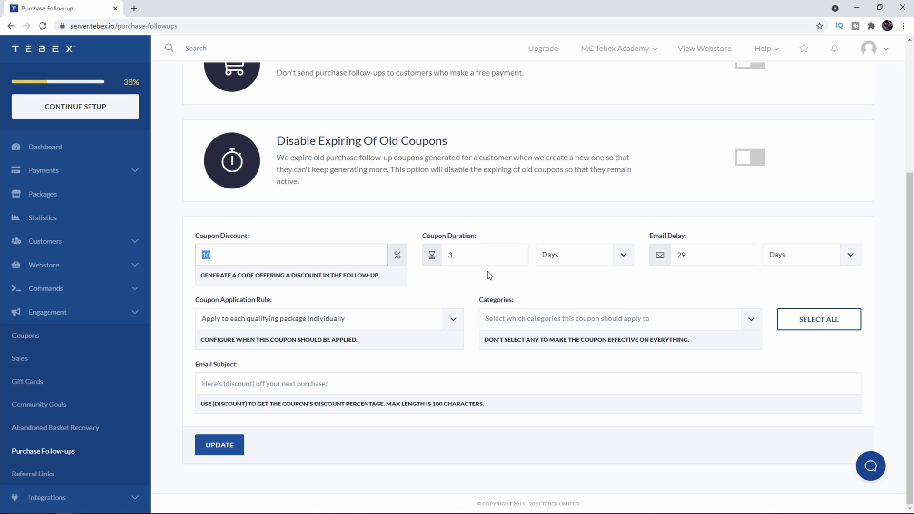
{"action": "left_click", "coordinate": [628, 284]}
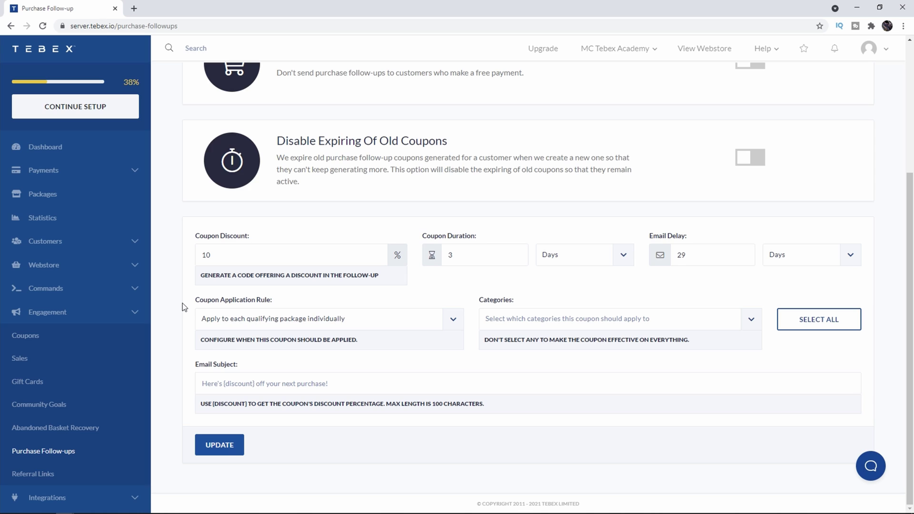
- Keep 'Apply to each qualifying package individually' and pick the Follow Up category
{"action": "left_click", "coordinate": [220, 319]}
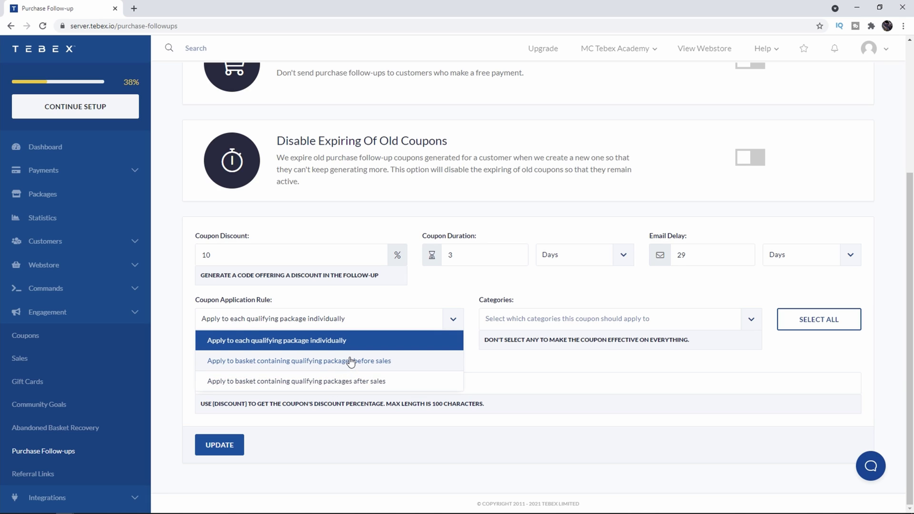
{"action": "left_click", "coordinate": [240, 341]}
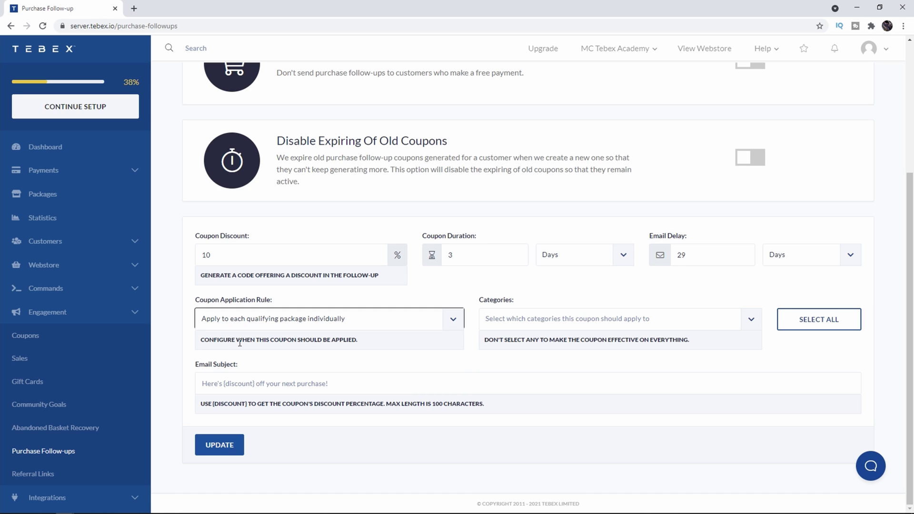
{"action": "left_click", "coordinate": [535, 320]}
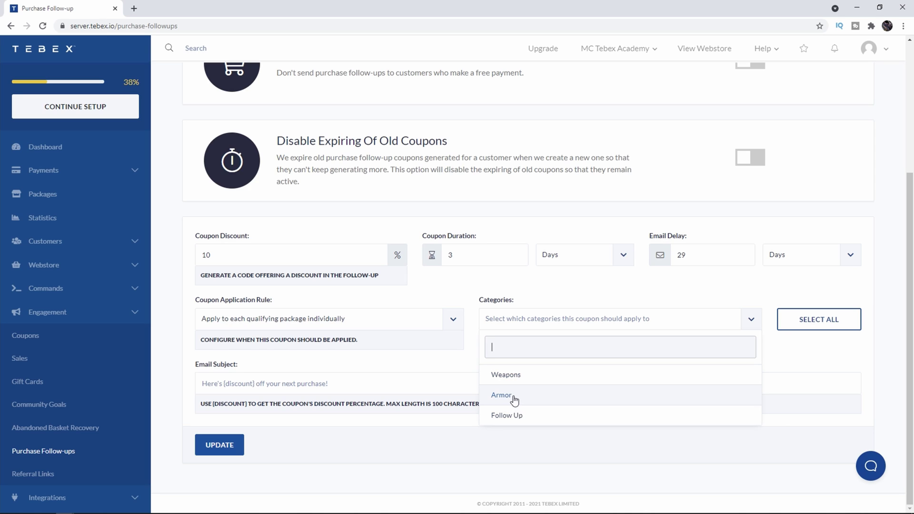
{"action": "left_click", "coordinate": [736, 420]}
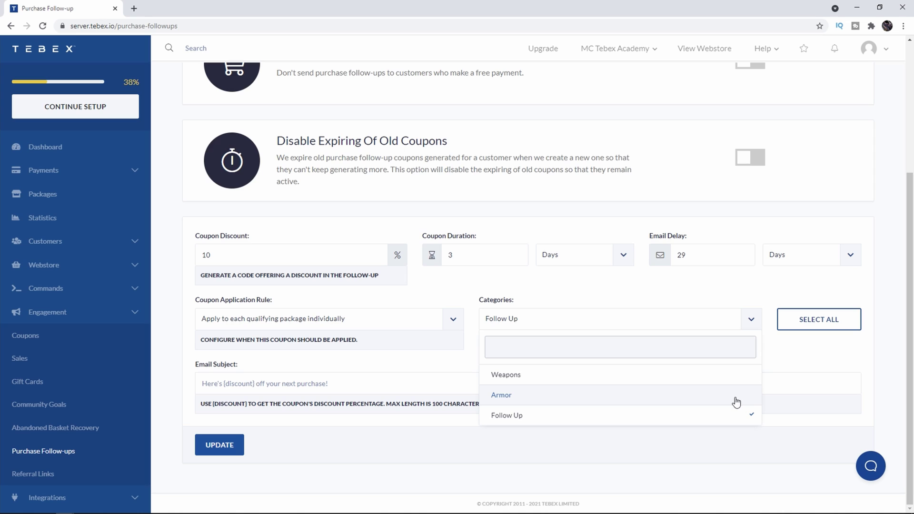
- Paste the email subject 'Tebex academy discount, enjoy {discount} off!' and save the follow-up settings
{"action": "left_click", "coordinate": [826, 322]}
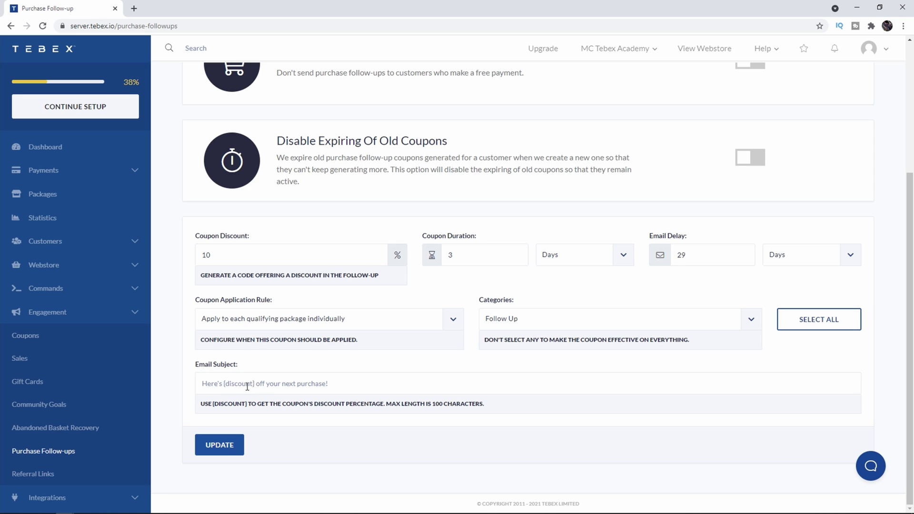
{"action": "left_click", "coordinate": [236, 258]}
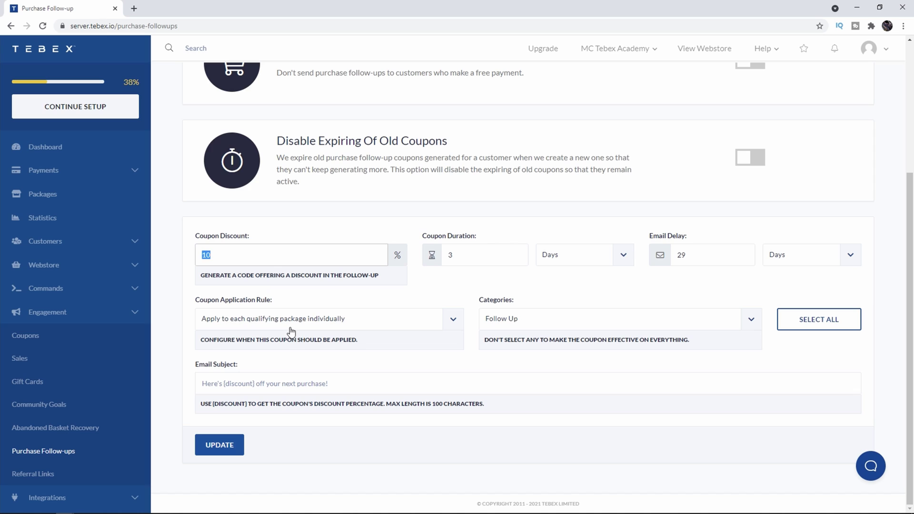
{"action": "left_click", "coordinate": [224, 386]}
{"action": "type", "text": "Tebex academy discount, enjoy {discount} off!"}
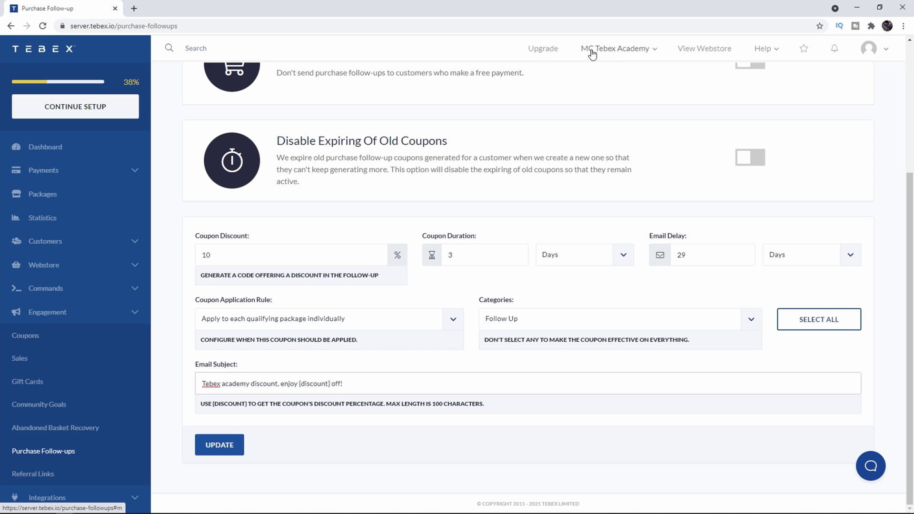
{"action": "left_click", "coordinate": [445, 455]}
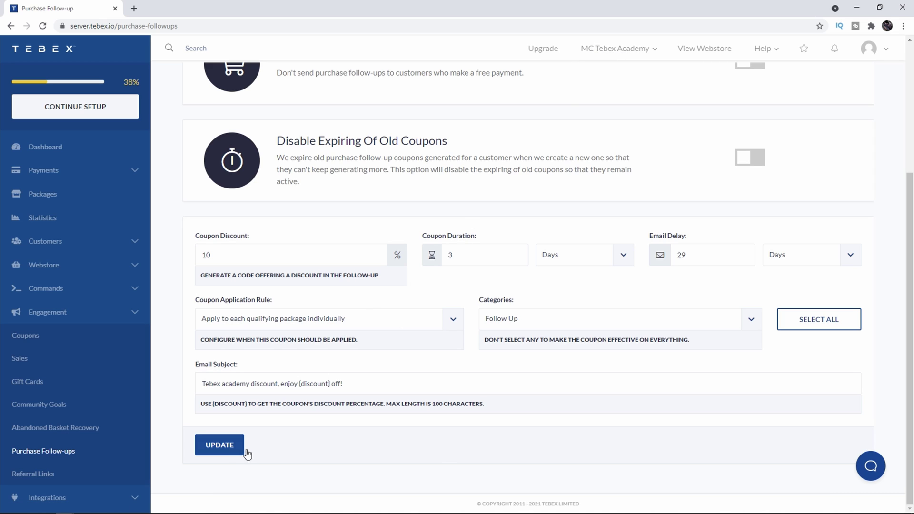
{"action": "left_click", "coordinate": [218, 445]}
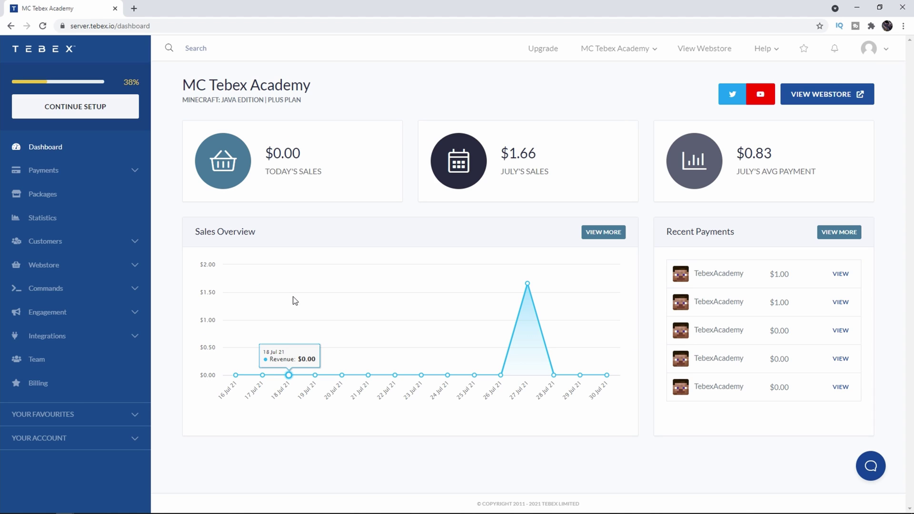
- Go to the webstore Design > Appearance settings
{"action": "left_click", "coordinate": [45, 265]}
{"action": "left_click", "coordinate": [22, 333]}
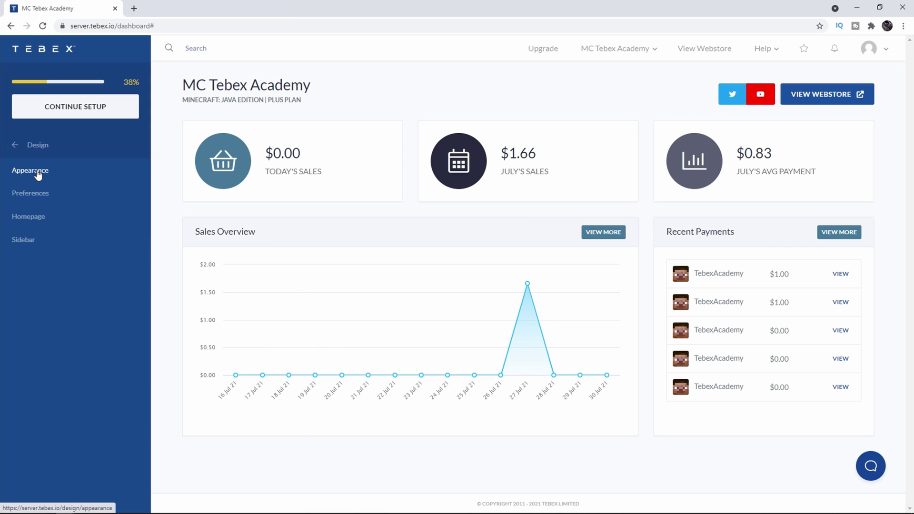
{"action": "left_click", "coordinate": [33, 170]}
{"action": "left_click", "coordinate": [802, 160]}
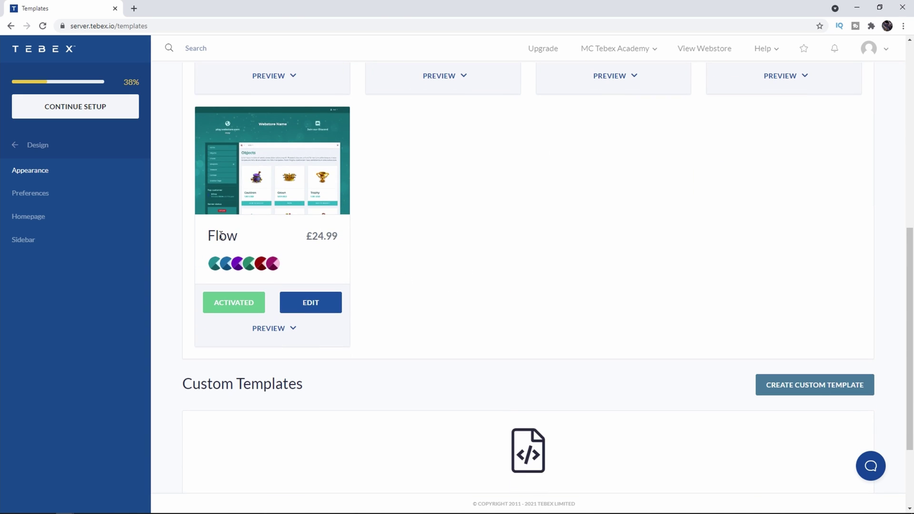
{"action": "scroll", "coordinate": [482, 334], "scroll_direction": "down", "scroll_amount": 3}
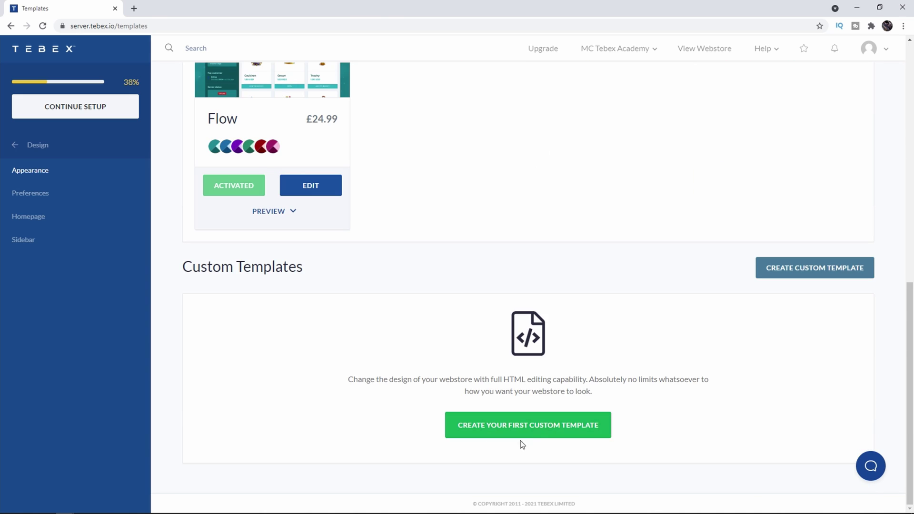
- Create a custom template named 'email' with Flow as the base template
{"action": "left_click", "coordinate": [519, 425]}
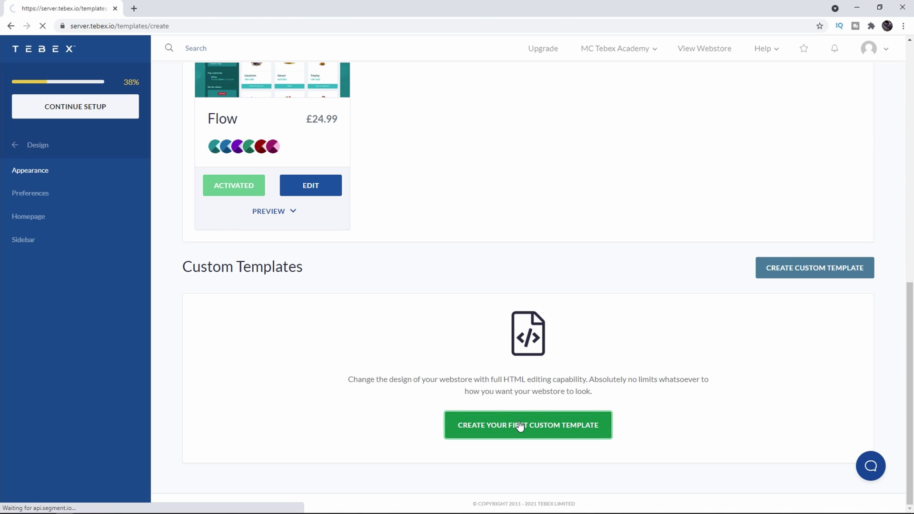
{"action": "left_click", "coordinate": [233, 228]}
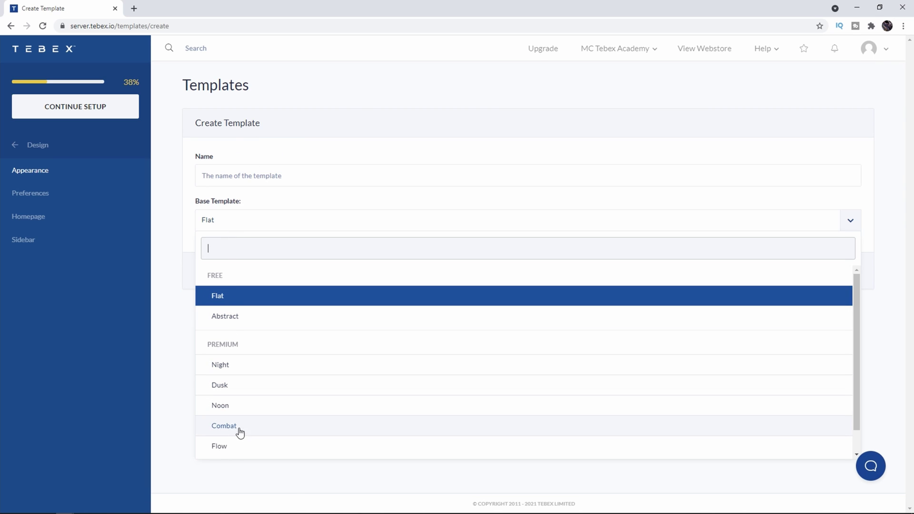
{"action": "left_click", "coordinate": [233, 447]}
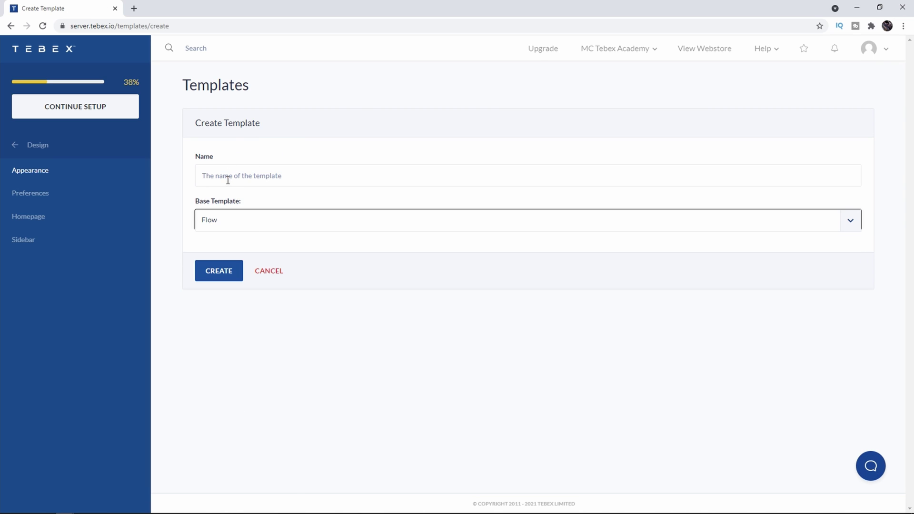
{"action": "left_click", "coordinate": [211, 177]}
{"action": "type", "text": "email"}
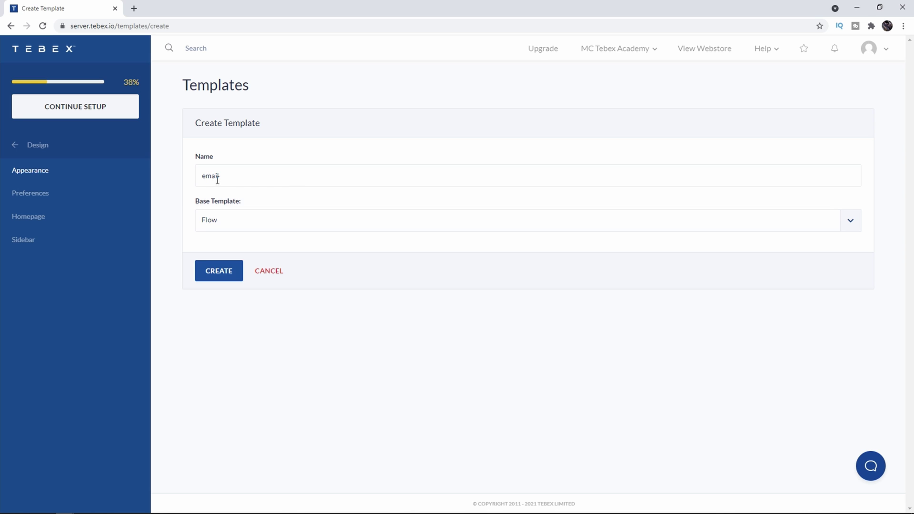
{"action": "left_click", "coordinate": [227, 279]}
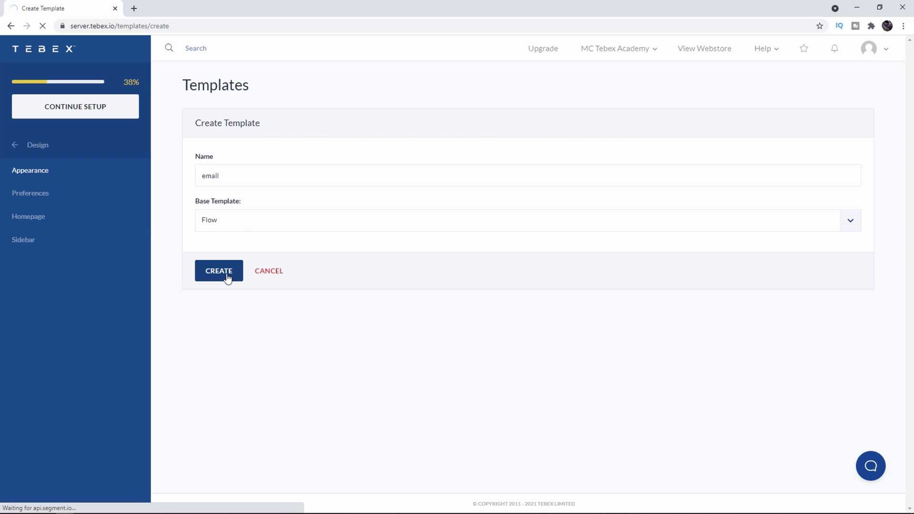
- Open email/purchasefollowup.html, save it as a draft and publish the template
{"action": "left_click", "coordinate": [165, 180]}
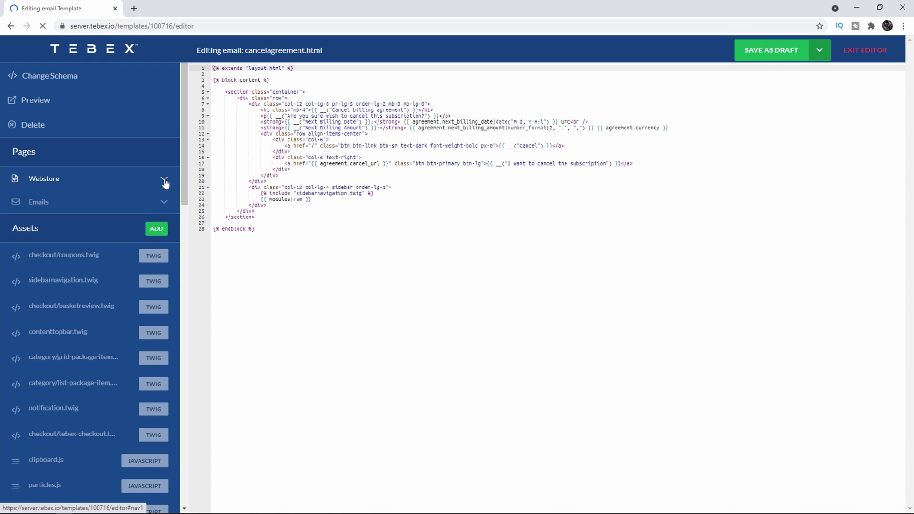
{"action": "left_click", "coordinate": [166, 204]}
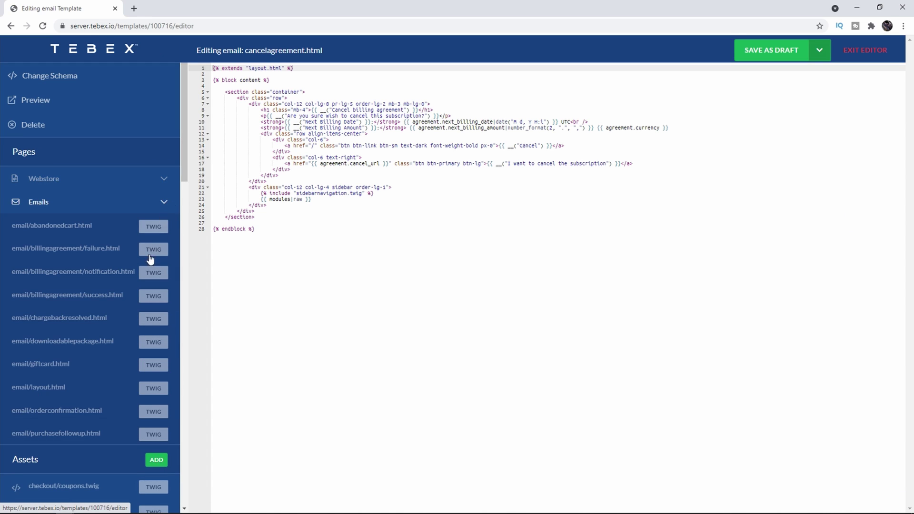
{"action": "left_click", "coordinate": [57, 441]}
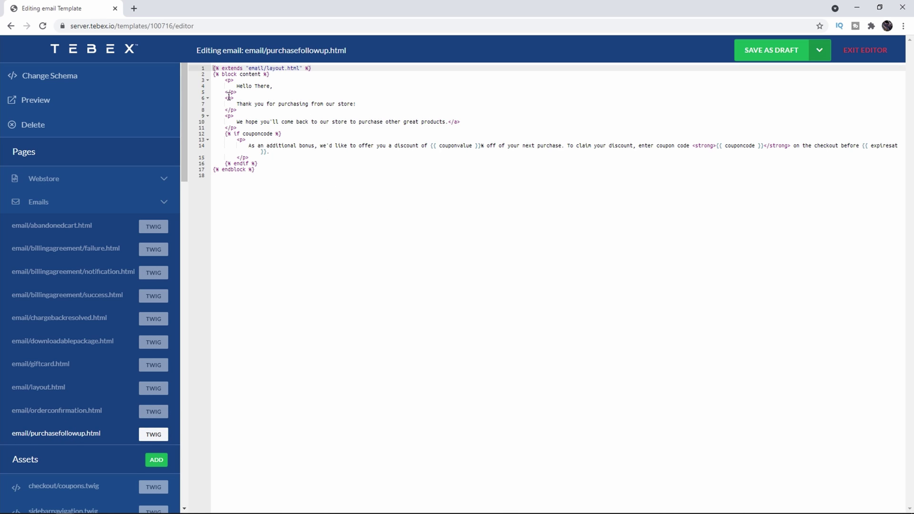
{"action": "left_click_drag", "start_coordinate": [243, 80], "coordinate": [324, 159]}
{"action": "left_click", "coordinate": [333, 200]}
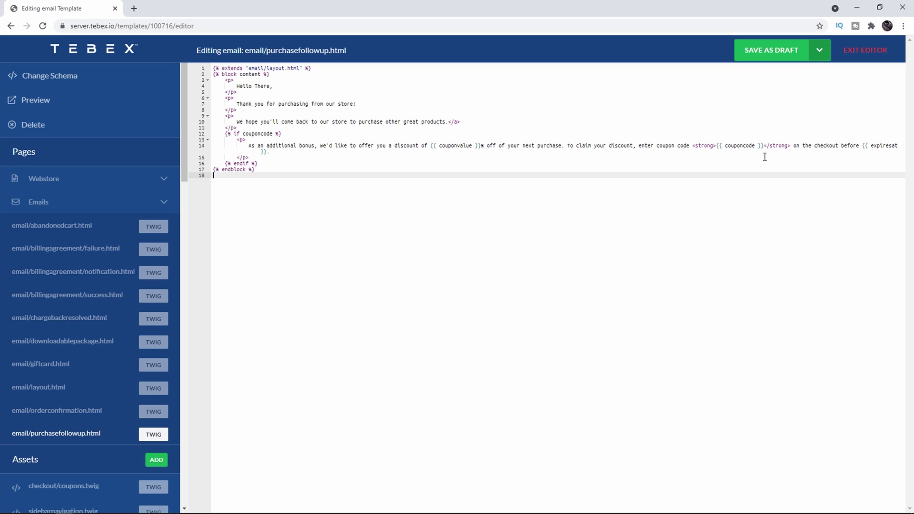
{"action": "left_click", "coordinate": [769, 55]}
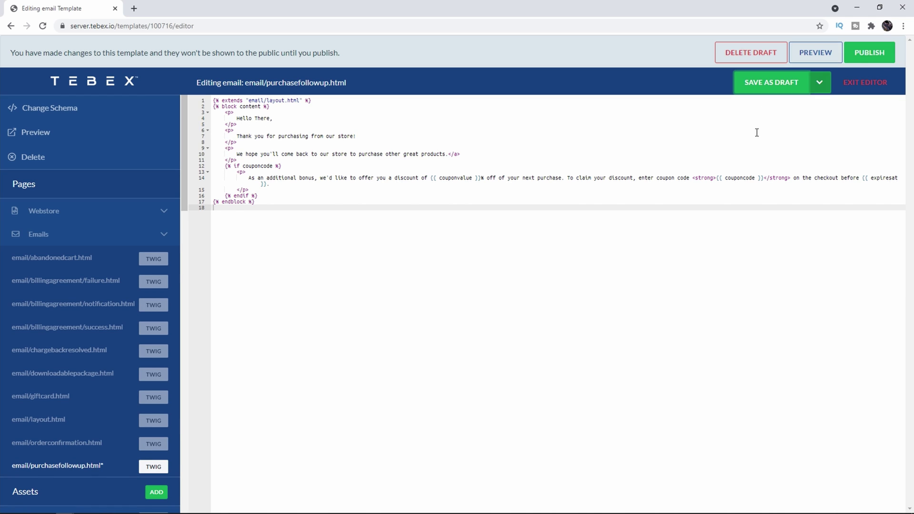
{"action": "left_click", "coordinate": [867, 55]}
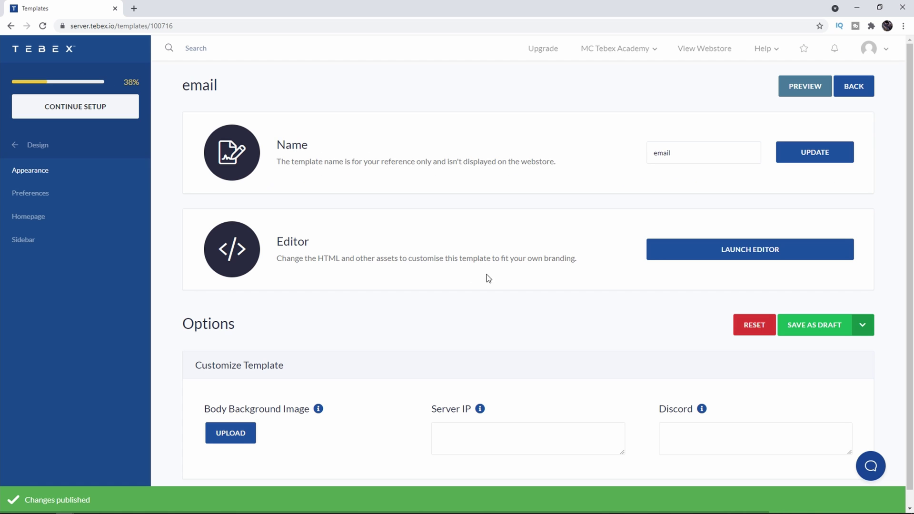
- Launch the 'email' template's editor from Appearance, then exit to the live webstore's Follow Up category
{"action": "scroll", "coordinate": [492, 278], "scroll_direction": "down", "scroll_amount": 1}
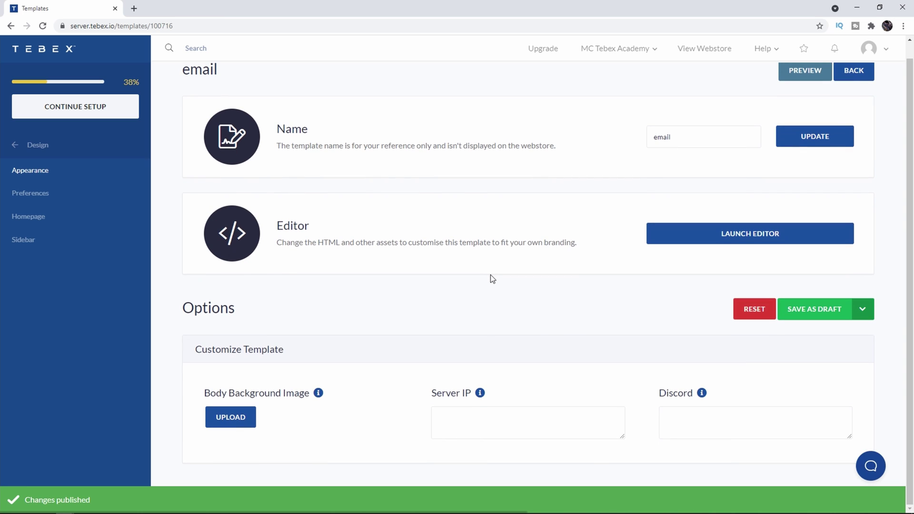
{"action": "left_click", "coordinate": [32, 172]}
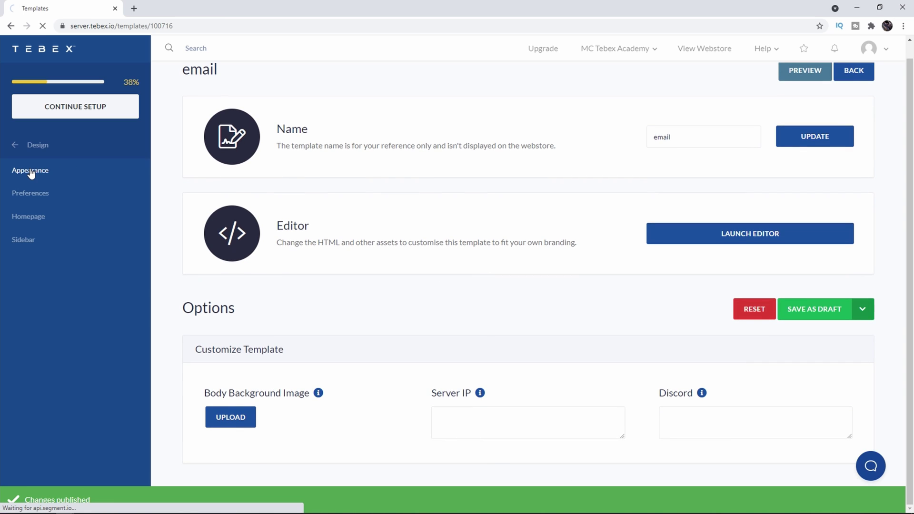
{"action": "left_click", "coordinate": [812, 142]}
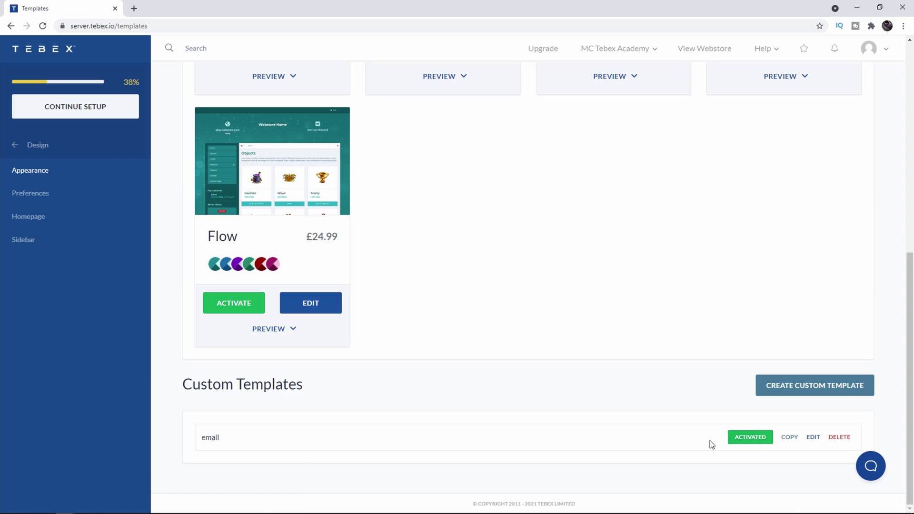
{"action": "double_click", "coordinate": [208, 440]}
{"action": "left_click", "coordinate": [466, 451]}
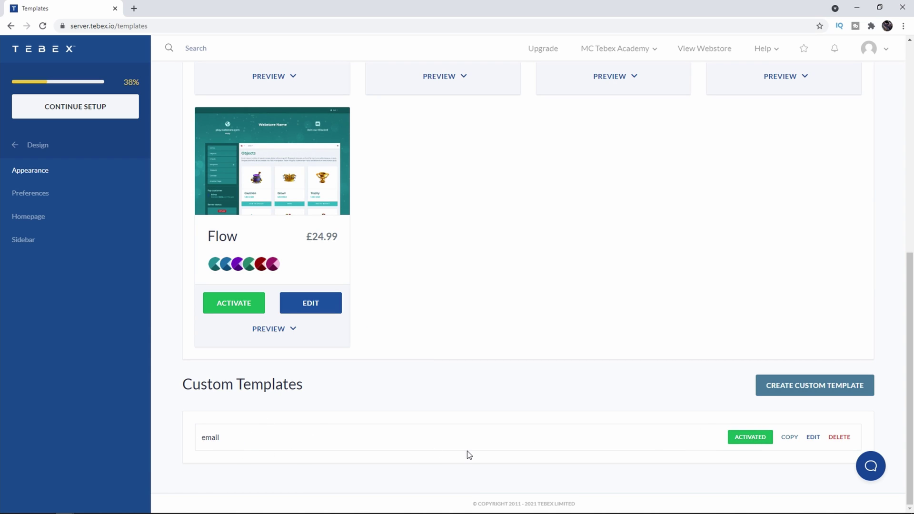
{"action": "left_click", "coordinate": [813, 441]}
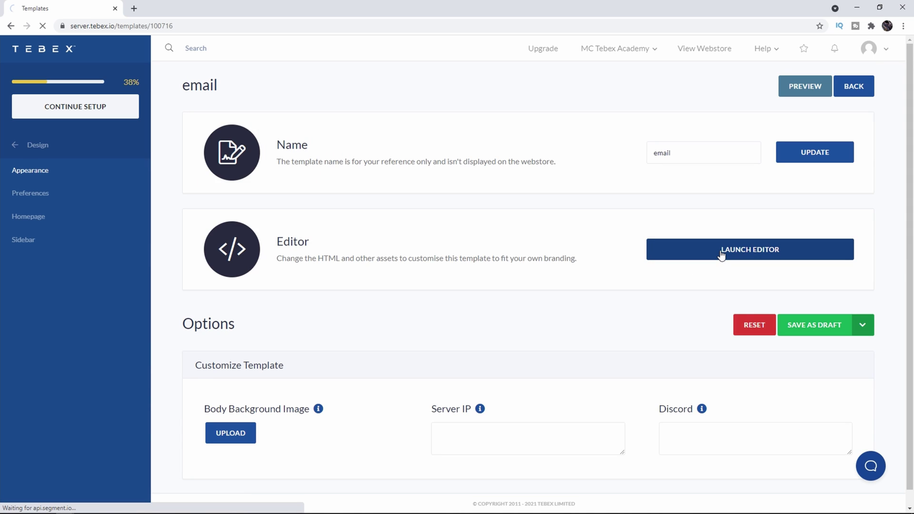
{"action": "left_click", "coordinate": [721, 252]}
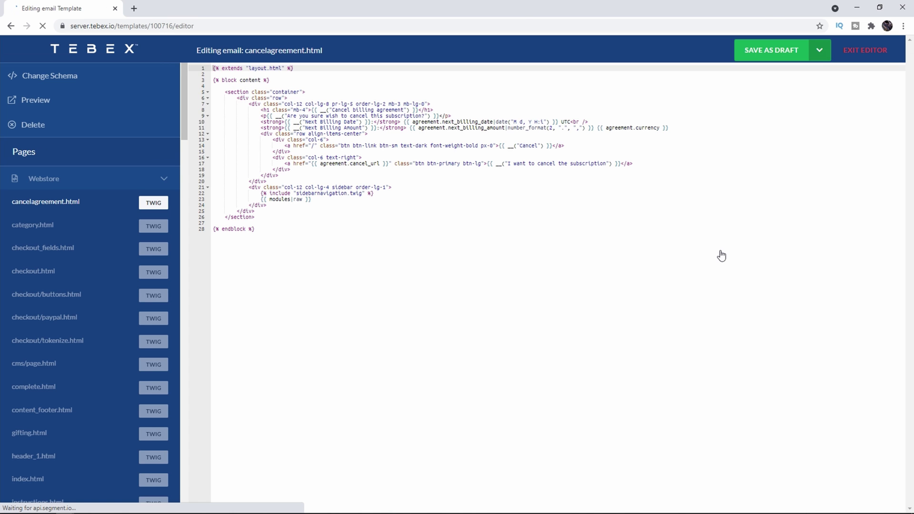
{"action": "left_click", "coordinate": [865, 51]}
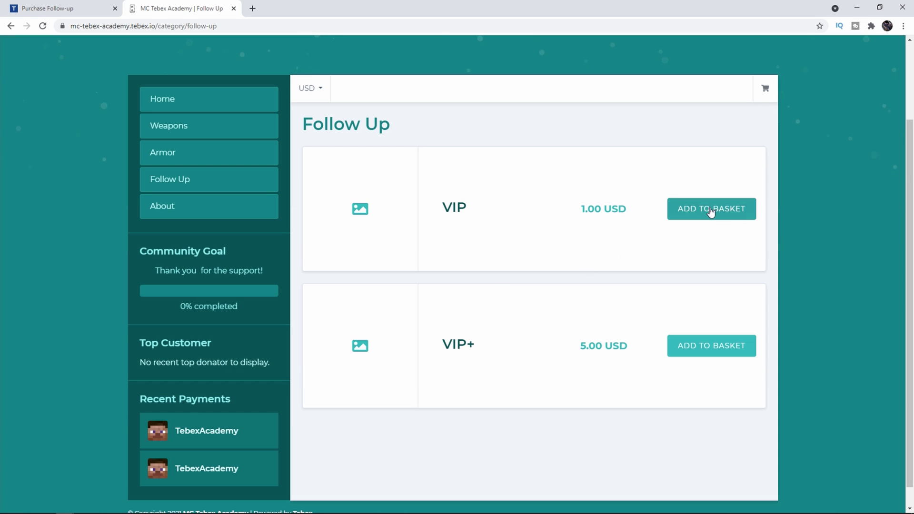
- Add the 1.00 USD VIP package to the basket
{"action": "left_click", "coordinate": [711, 209]}
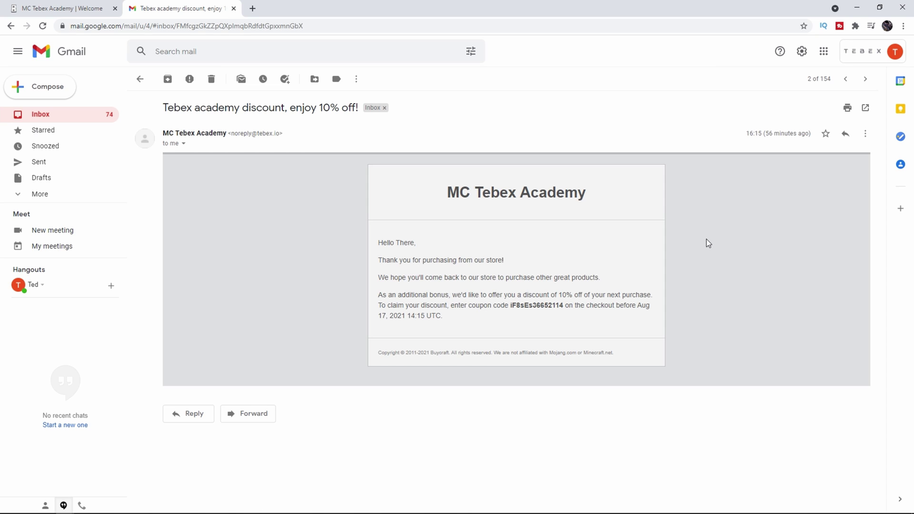
- Copy the emailed coupon code and add VIP+ to the webstore basket
{"action": "left_click_drag", "start_coordinate": [562, 306], "coordinate": [509, 310]}
{"action": "right_click", "coordinate": [512, 310]}
{"action": "left_click", "coordinate": [523, 312]}
{"action": "key", "text": "ctrl+Page_Up"}
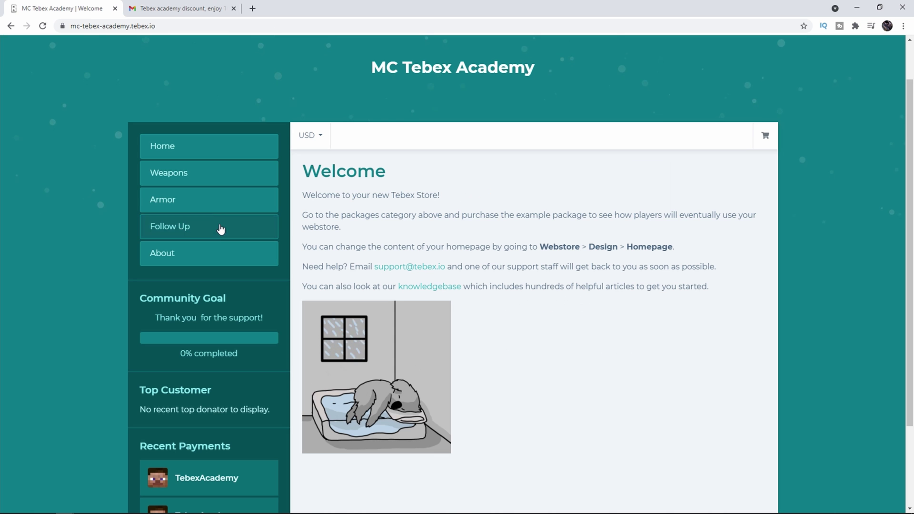
{"action": "left_click", "coordinate": [195, 231]}
{"action": "scroll", "coordinate": [714, 357], "scroll_direction": "down", "scroll_amount": 3}
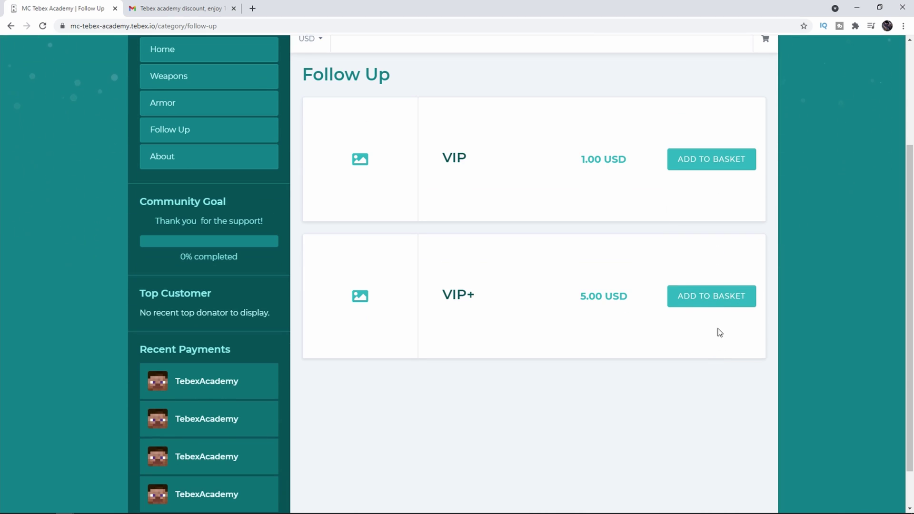
{"action": "left_click", "coordinate": [711, 296]}
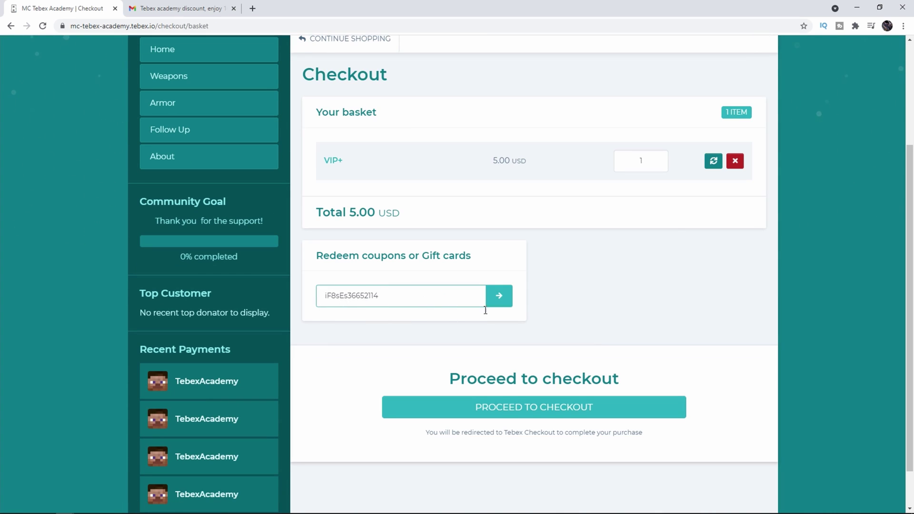
- Redeem the coupon, confirming the 10.00% discount brings the total to 4.50 USD
{"action": "left_click", "coordinate": [505, 298]}
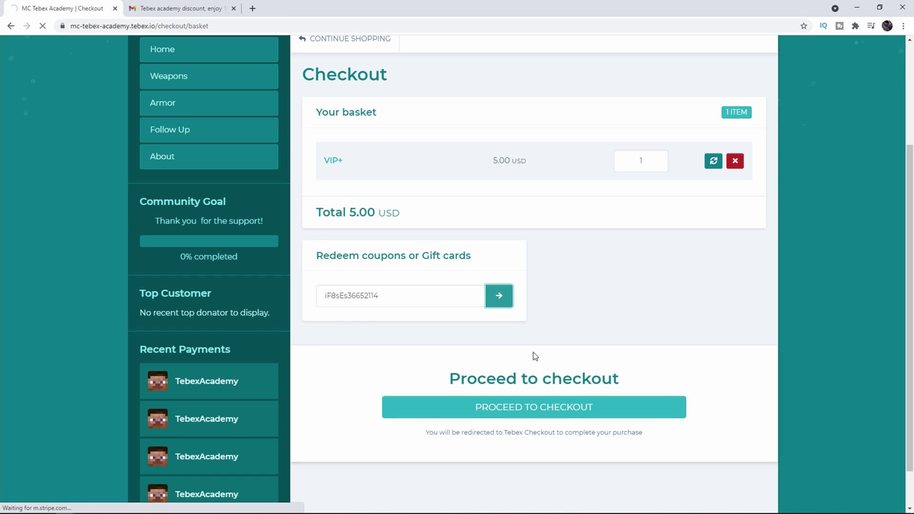
{"action": "left_click_drag", "start_coordinate": [405, 361], "coordinate": [438, 363]}
{"action": "scroll", "coordinate": [602, 373], "scroll_direction": "up", "scroll_amount": 1}
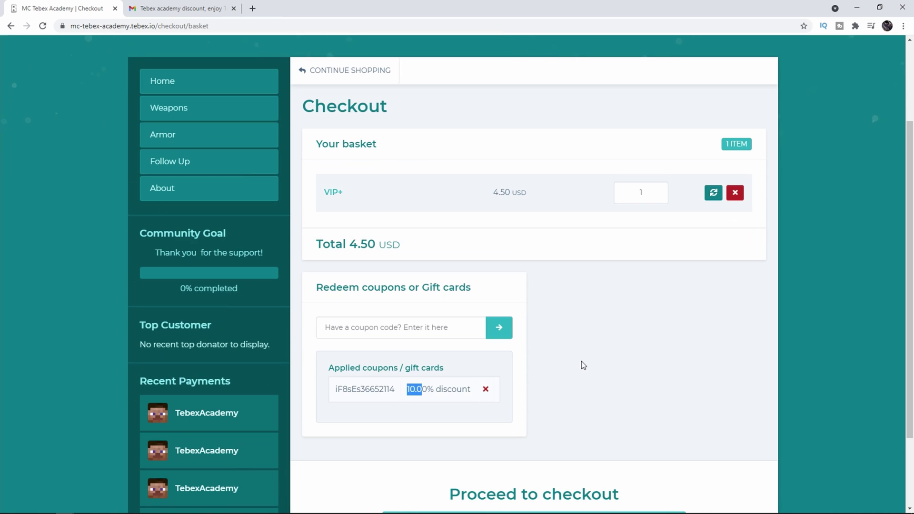
{"action": "left_click", "coordinate": [581, 361]}
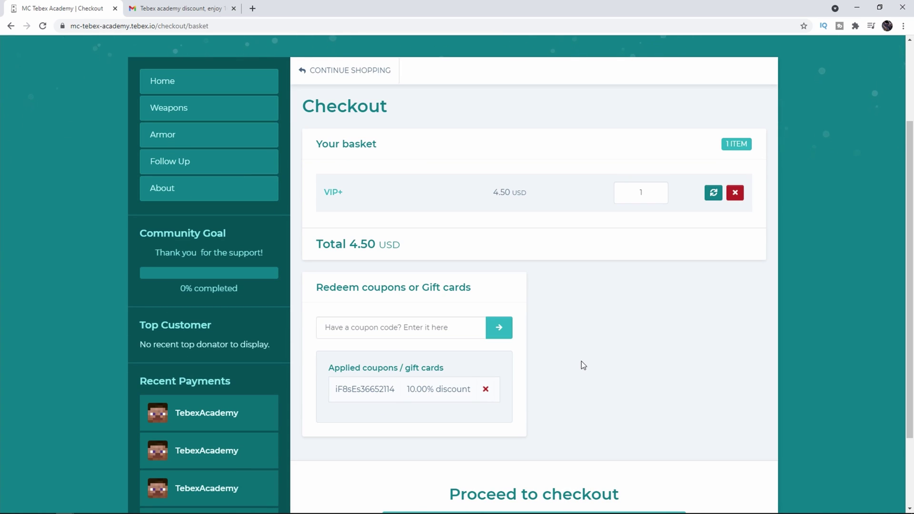